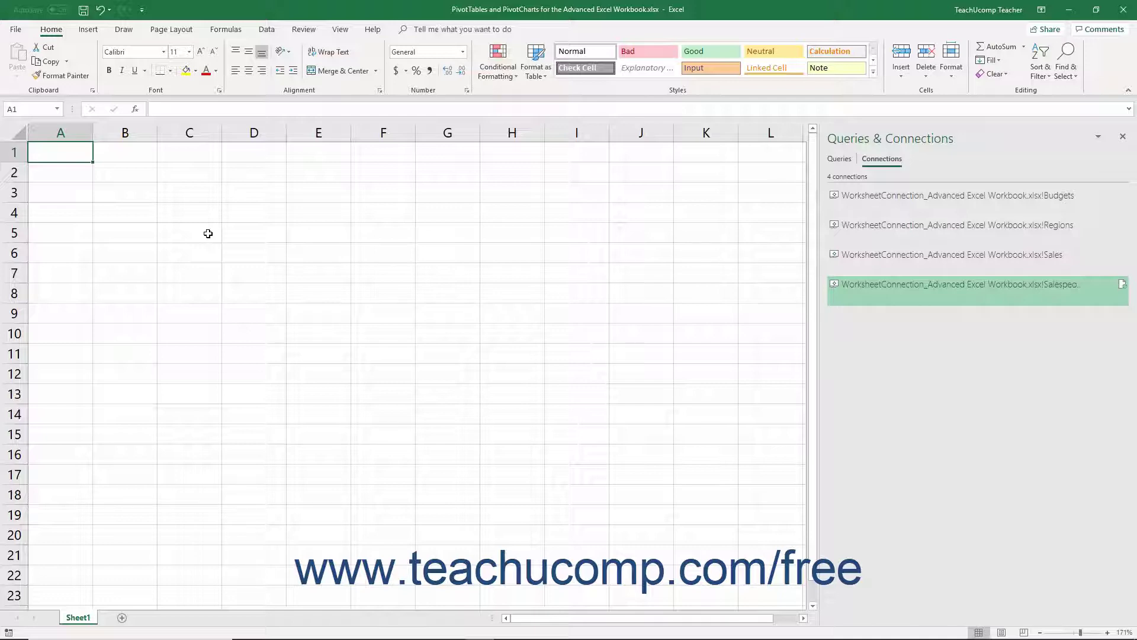
# - Switch the ribbon to the Insert tab
pyautogui.click(90, 31)
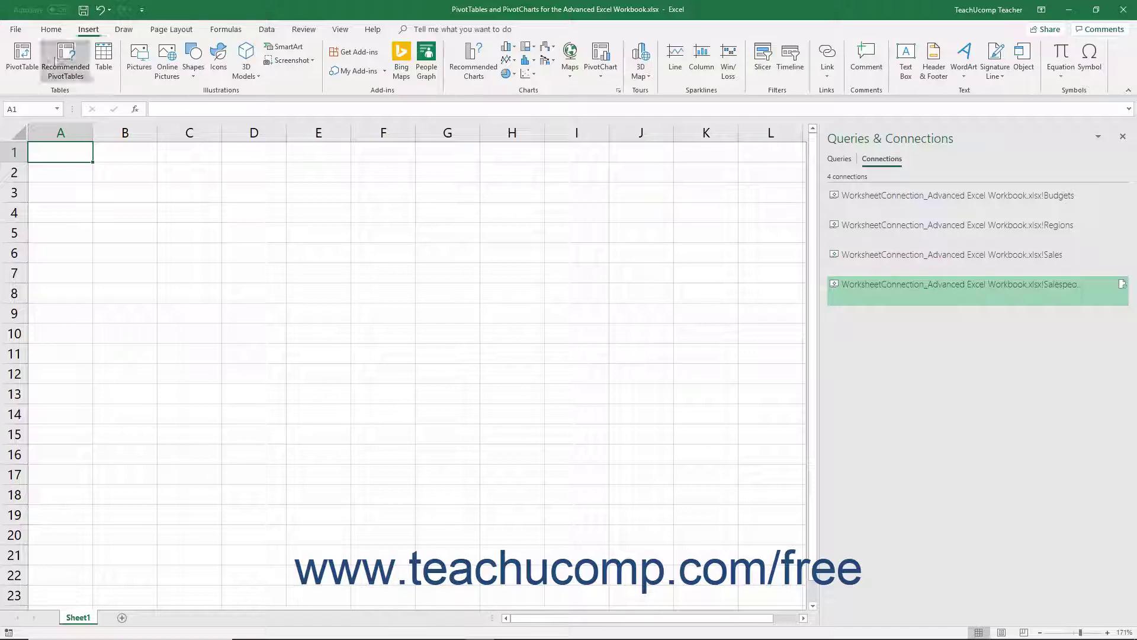
# - Start a new PivotTable, try the Table/Range source, then choose 'Use an external data source'
pyautogui.click(24, 60)
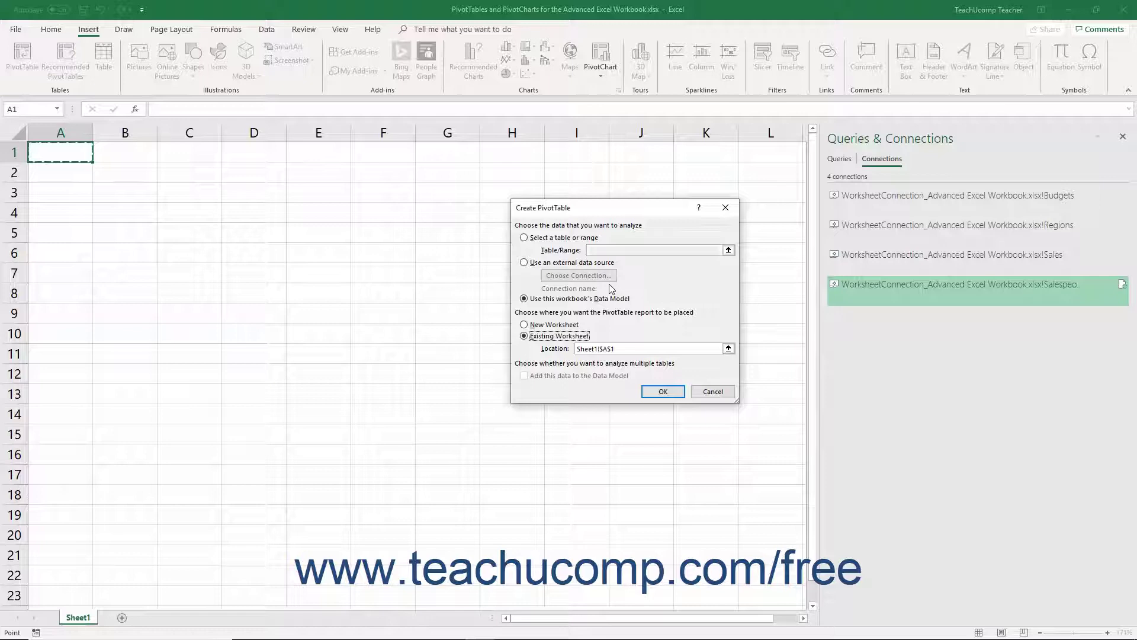
pyautogui.click(575, 231)
pyautogui.click(555, 238)
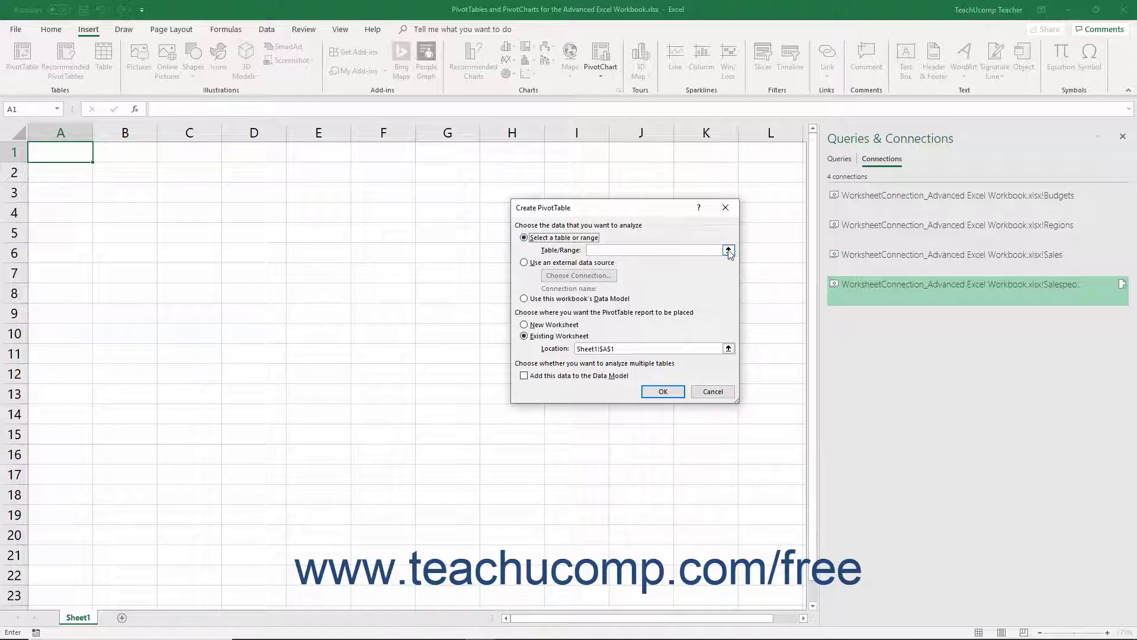
pyautogui.click(729, 251)
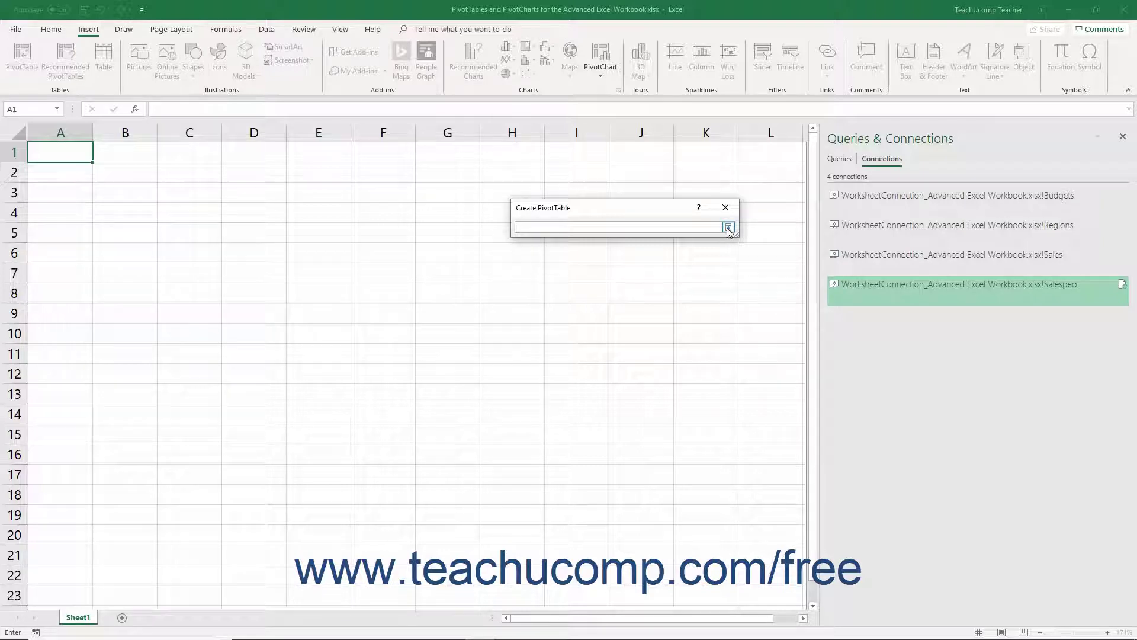
pyautogui.click(728, 229)
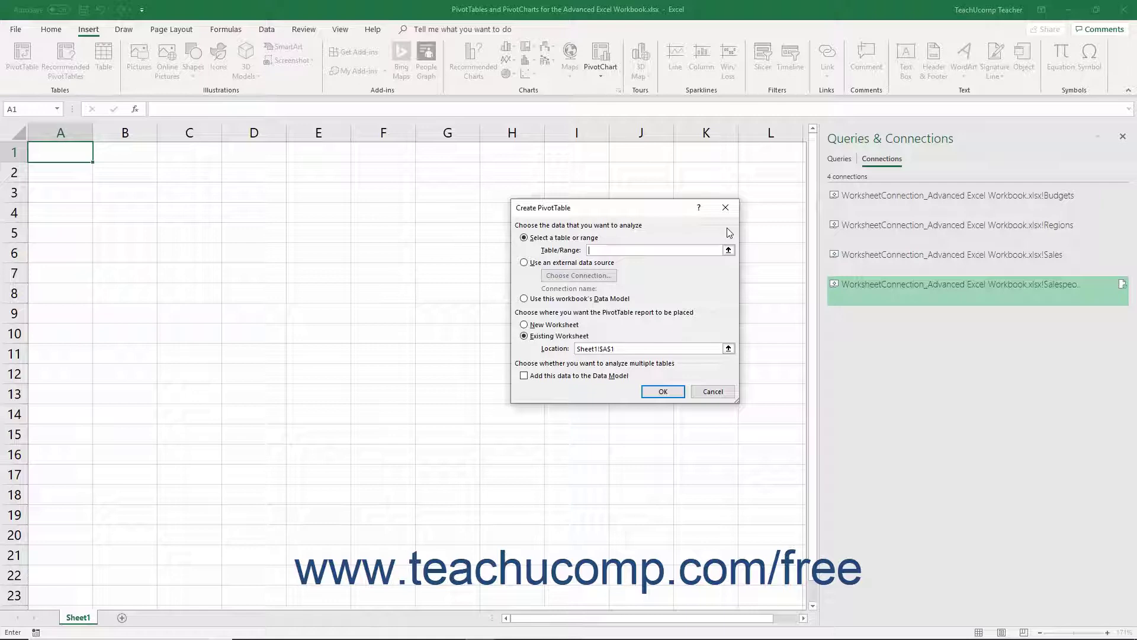
pyautogui.click(633, 252)
pyautogui.click(615, 250)
pyautogui.click(577, 263)
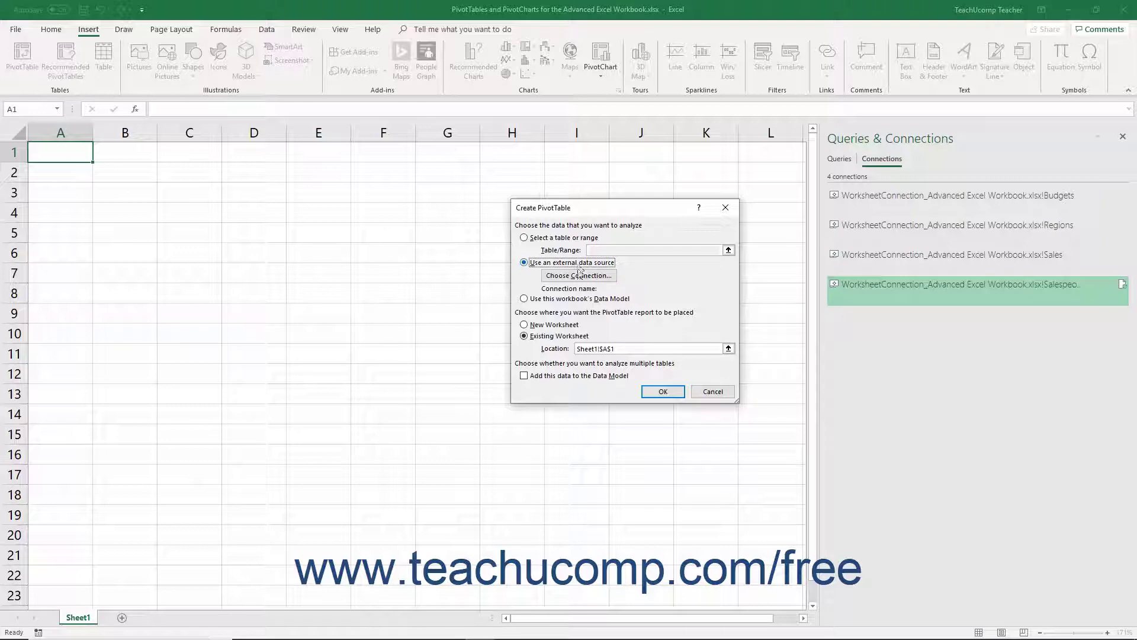
# - Open Existing Connections with all connections shown and switch to its Tables tab
pyautogui.click(579, 276)
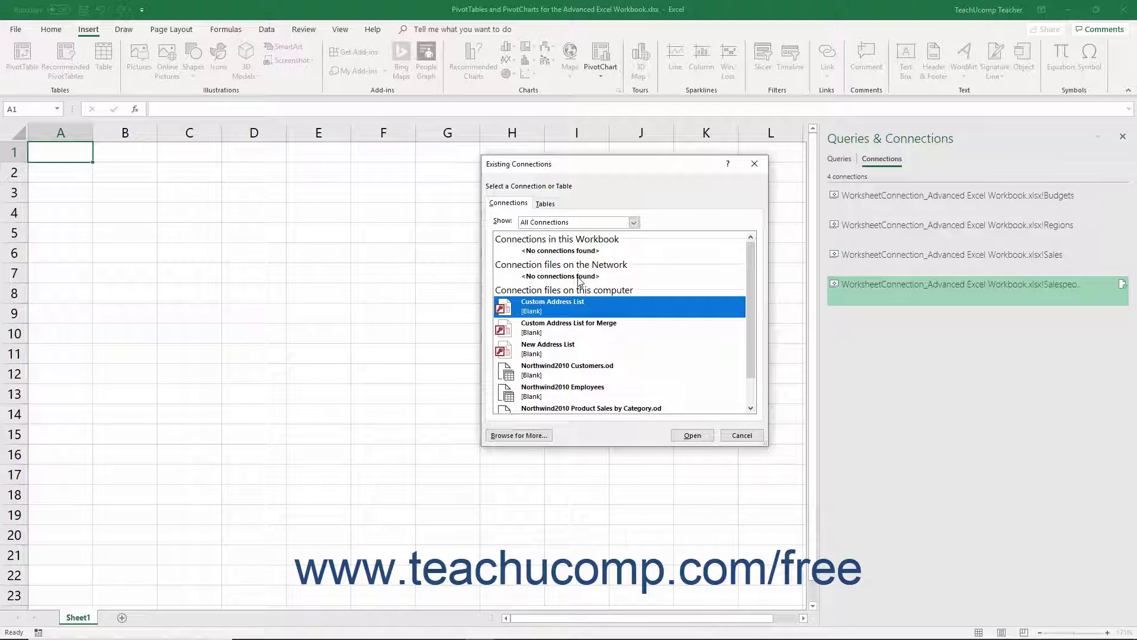
pyautogui.click(633, 223)
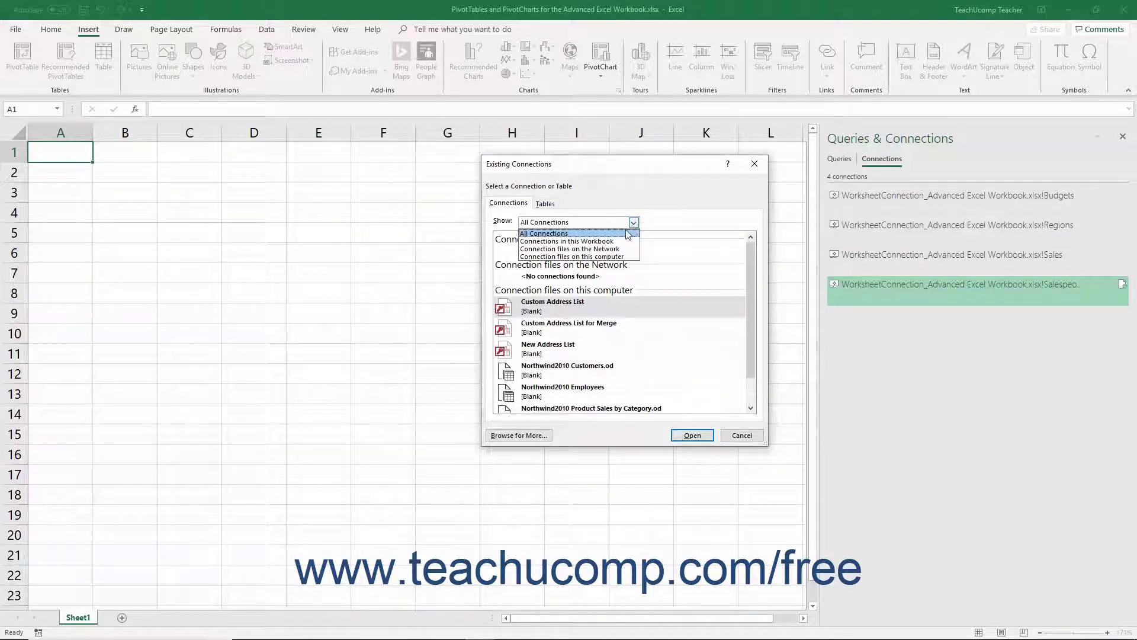
pyautogui.click(608, 234)
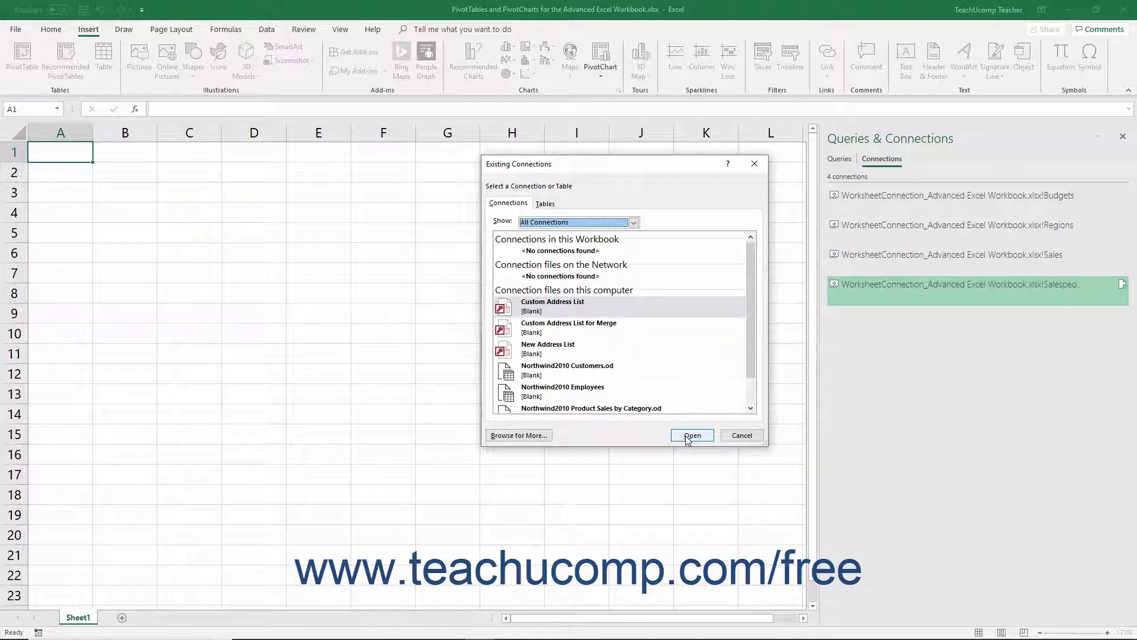
pyautogui.press('Tab')
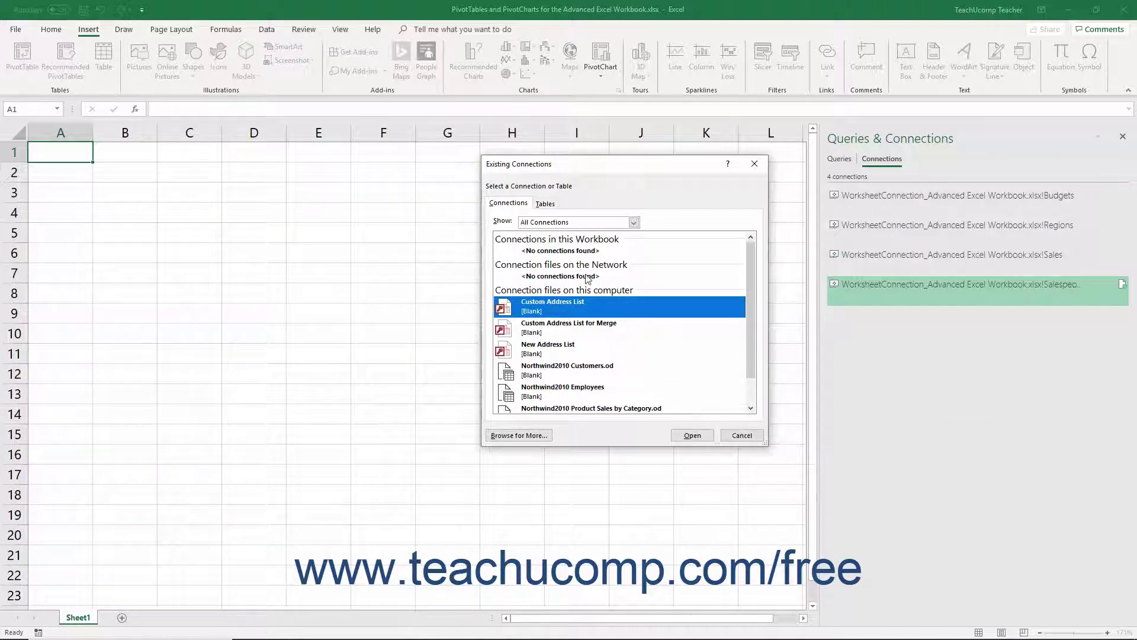
pyautogui.click(545, 203)
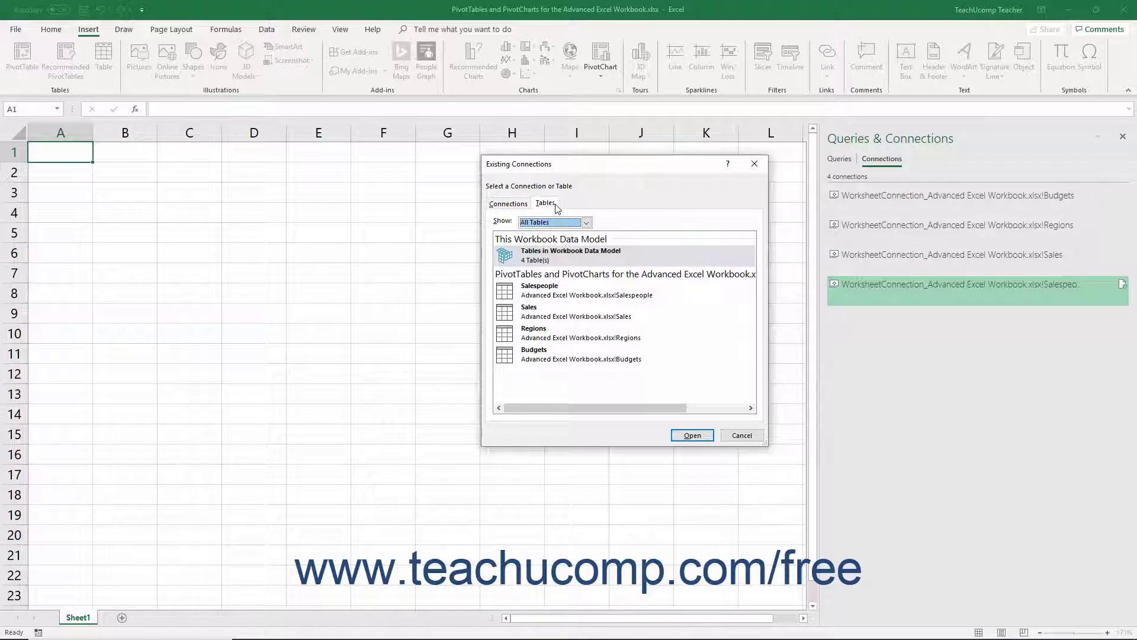
# - Select Salespeople, then Tables in Workbook Data Model, and cancel the Existing Connections dialog
pyautogui.click(563, 295)
pyautogui.click(565, 258)
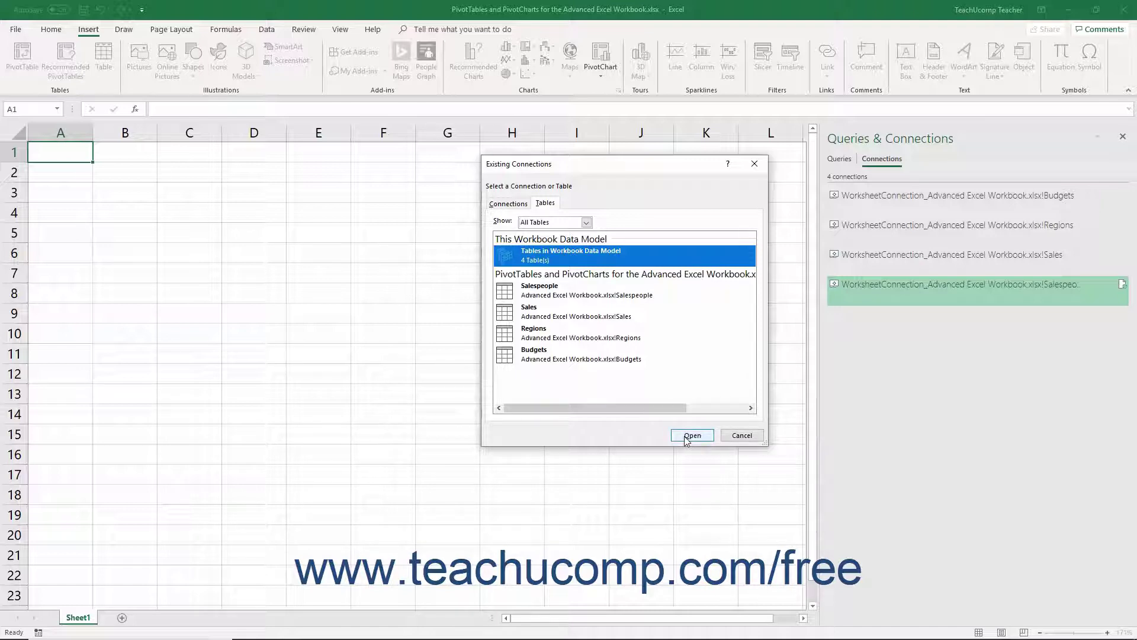
pyautogui.click(742, 435)
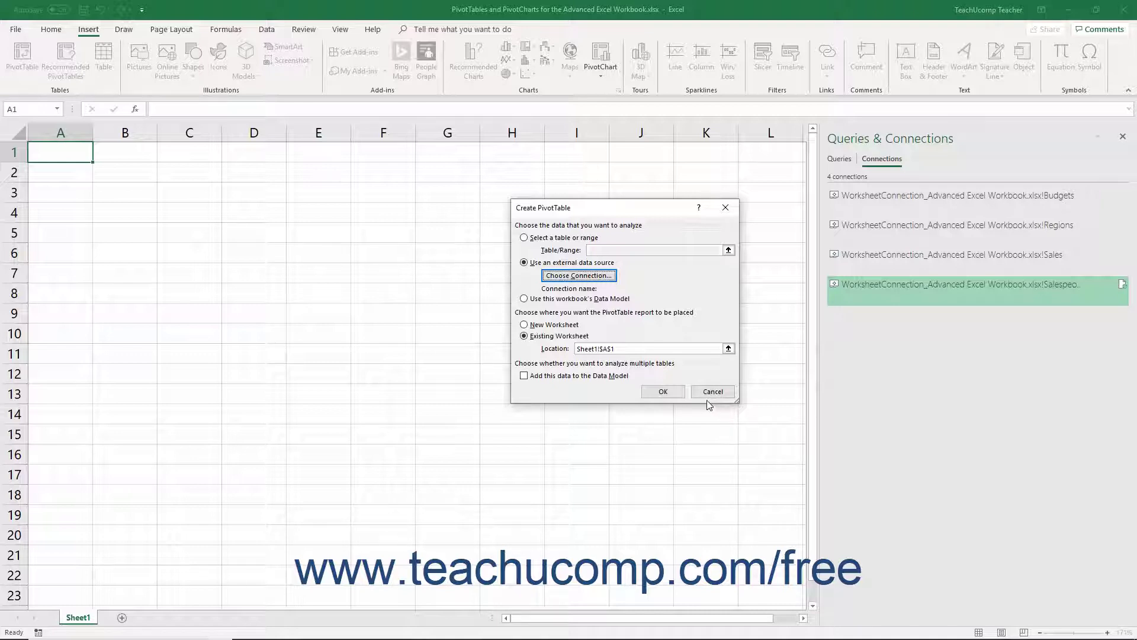
# - Base the PivotTable on the workbook's Data Model, placed on the existing worksheet at Sheet1!$A$1
pyautogui.click(546, 299)
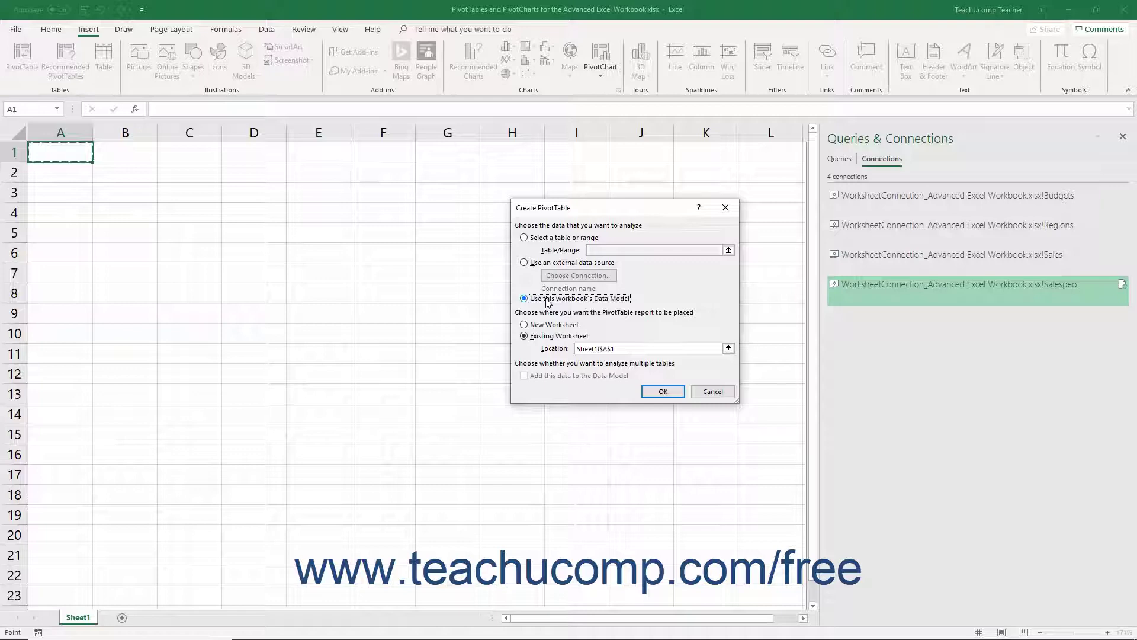
pyautogui.click(548, 327)
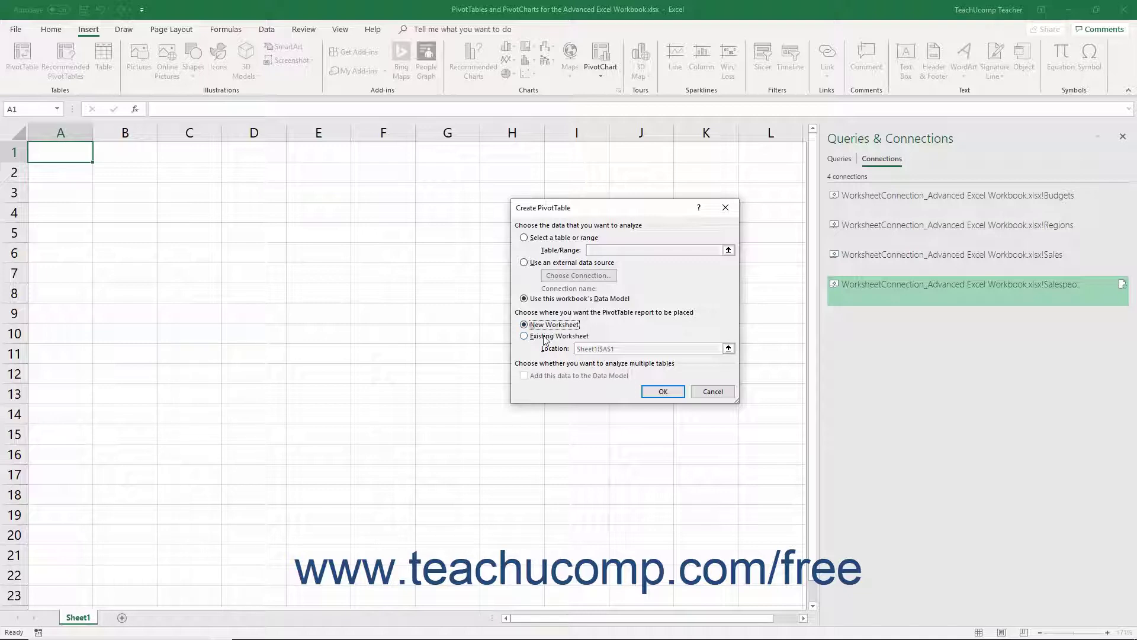
pyautogui.click(546, 336)
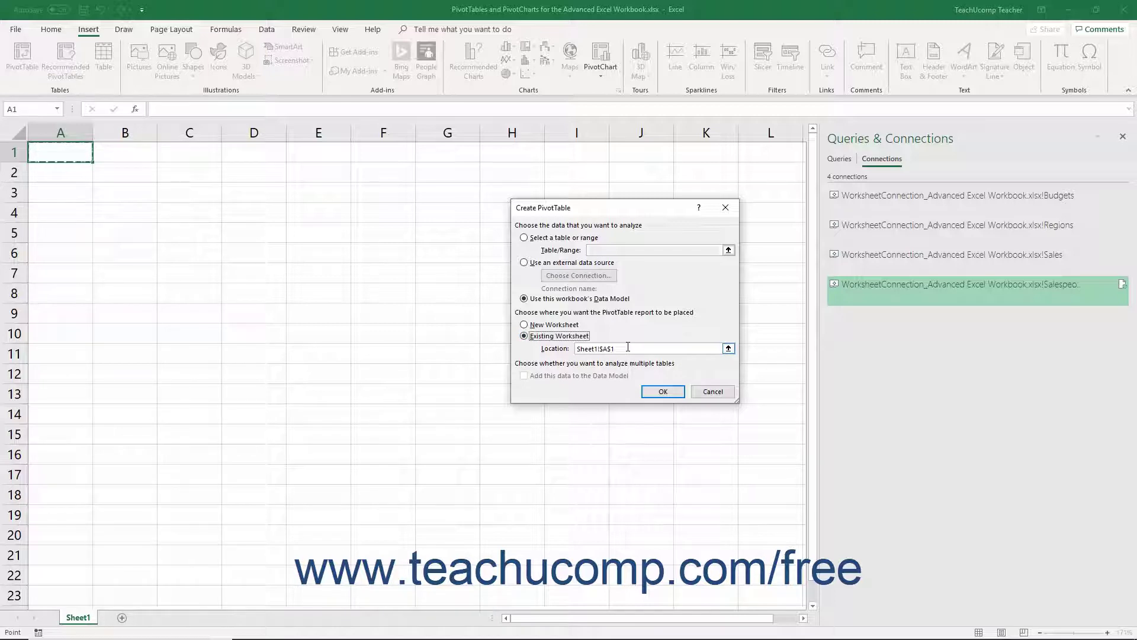
pyautogui.click(728, 348)
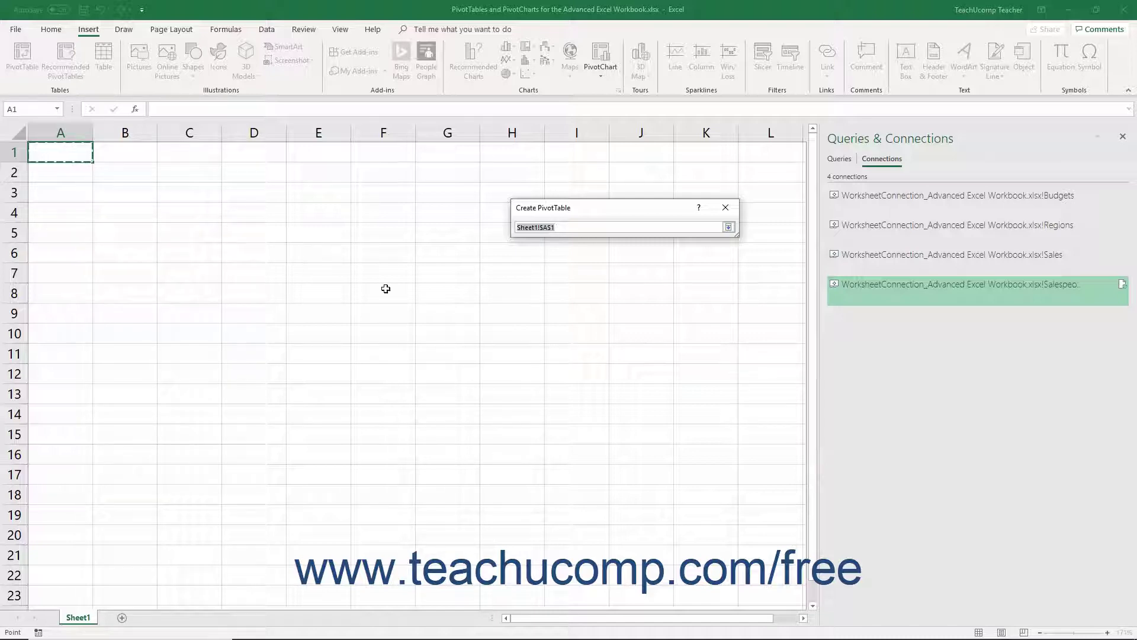
pyautogui.click(70, 153)
pyautogui.click(729, 227)
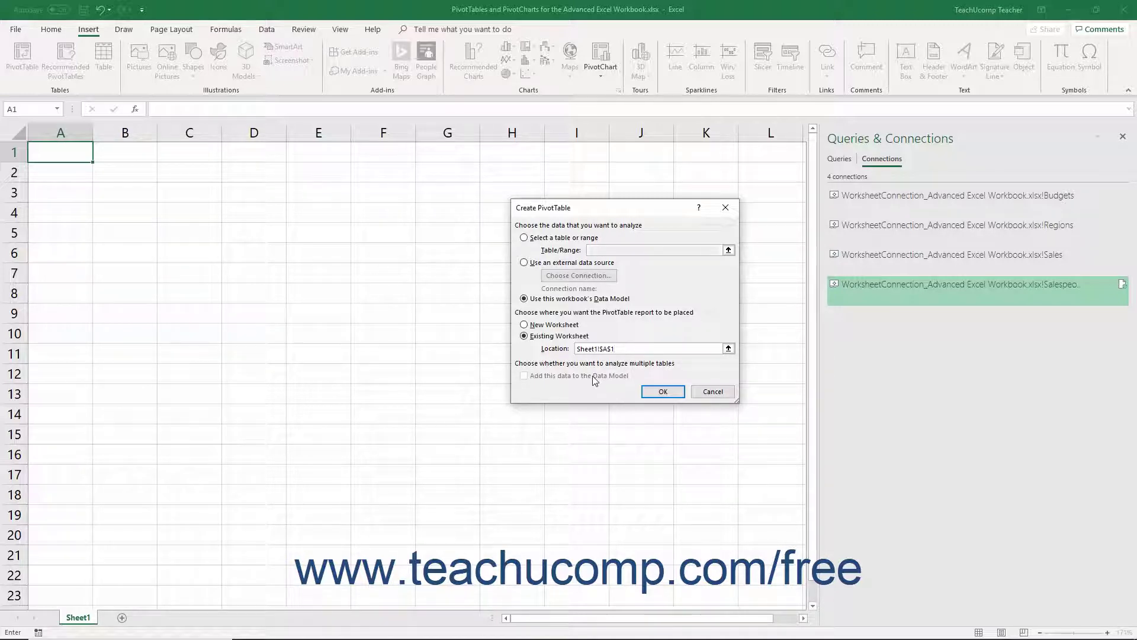
pyautogui.click(654, 392)
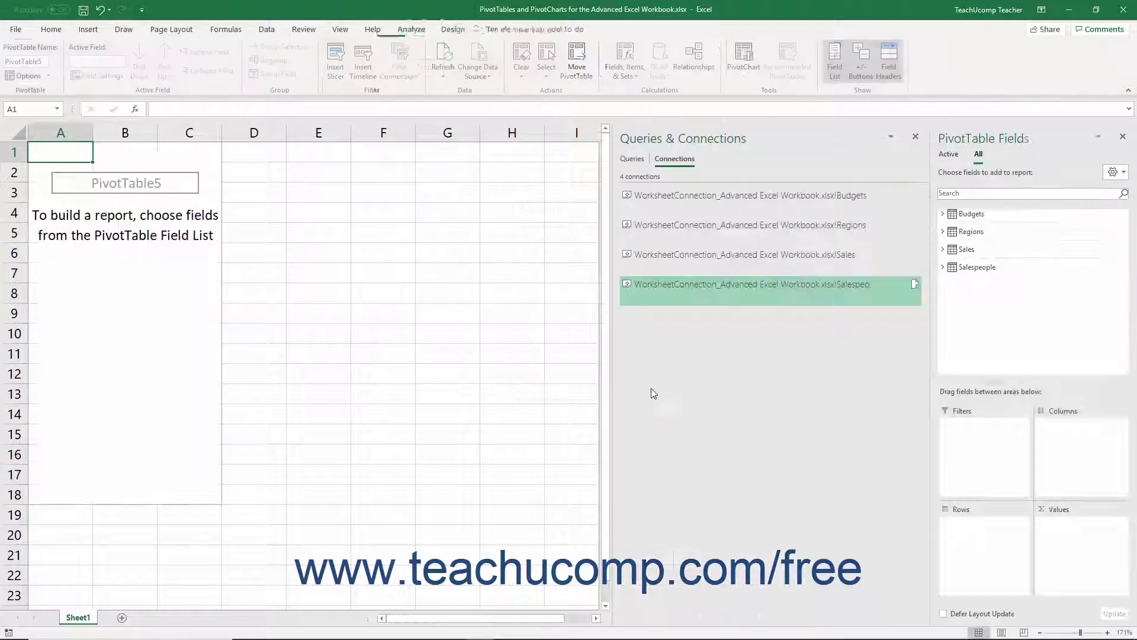
# - Close Queries & Connections and add the Regions table's Region field as PivotTable rows
pyautogui.click(915, 137)
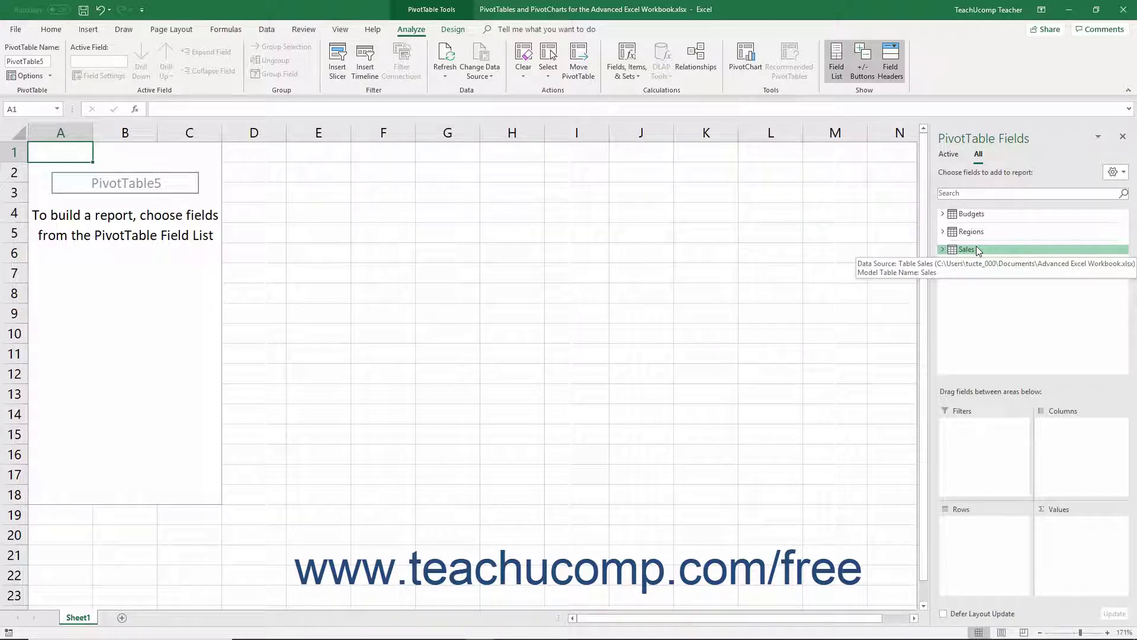
pyautogui.click(944, 231)
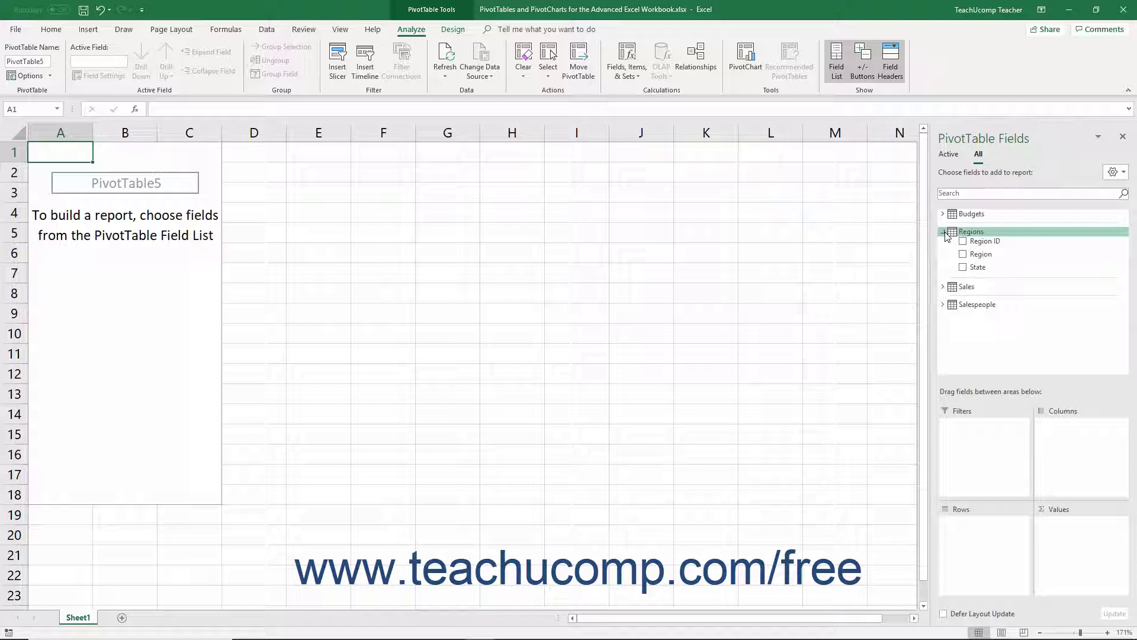
pyautogui.click(963, 255)
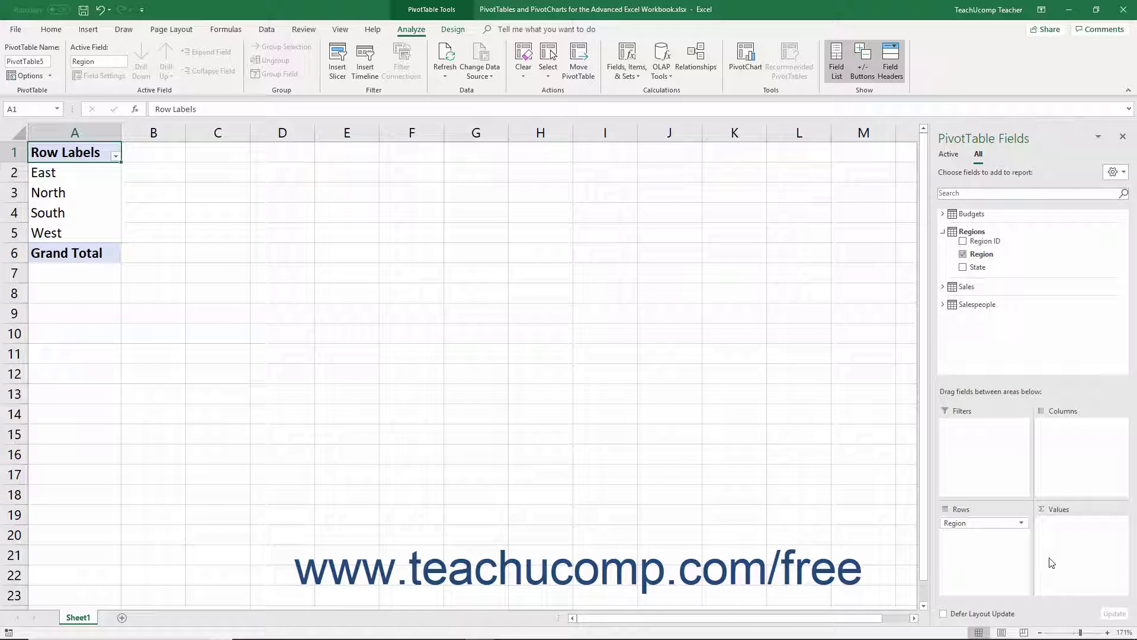
# - Put State in Columns and Budgets' Actual Expenses in Values as a sum
pyautogui.moveTo(975, 267); pyautogui.dragTo(1051, 450)
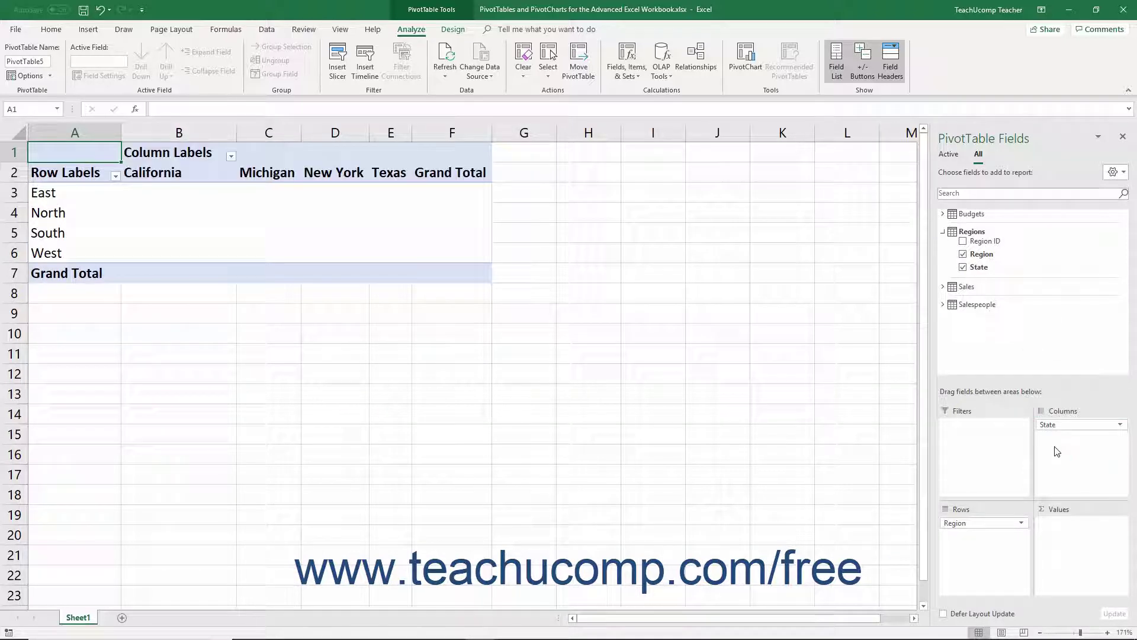
pyautogui.click(943, 214)
pyautogui.moveTo(963, 249); pyautogui.dragTo(1068, 521)
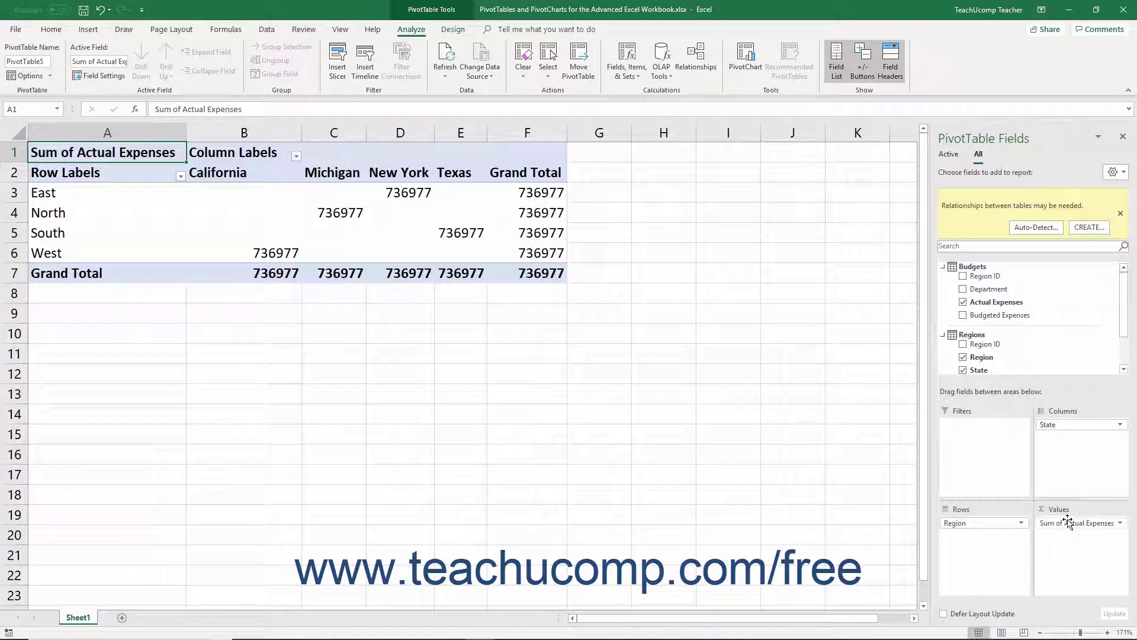
# - Auto-detect table relationships, creating 1 new relationship, and close the results dialog
pyautogui.click(1047, 229)
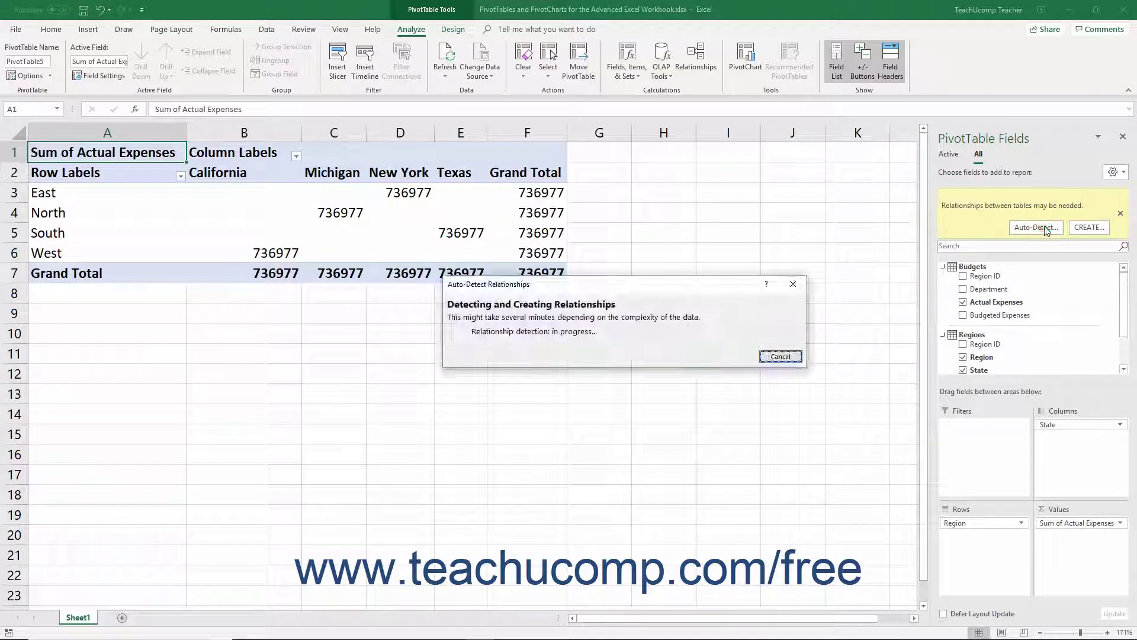
pyautogui.click(774, 357)
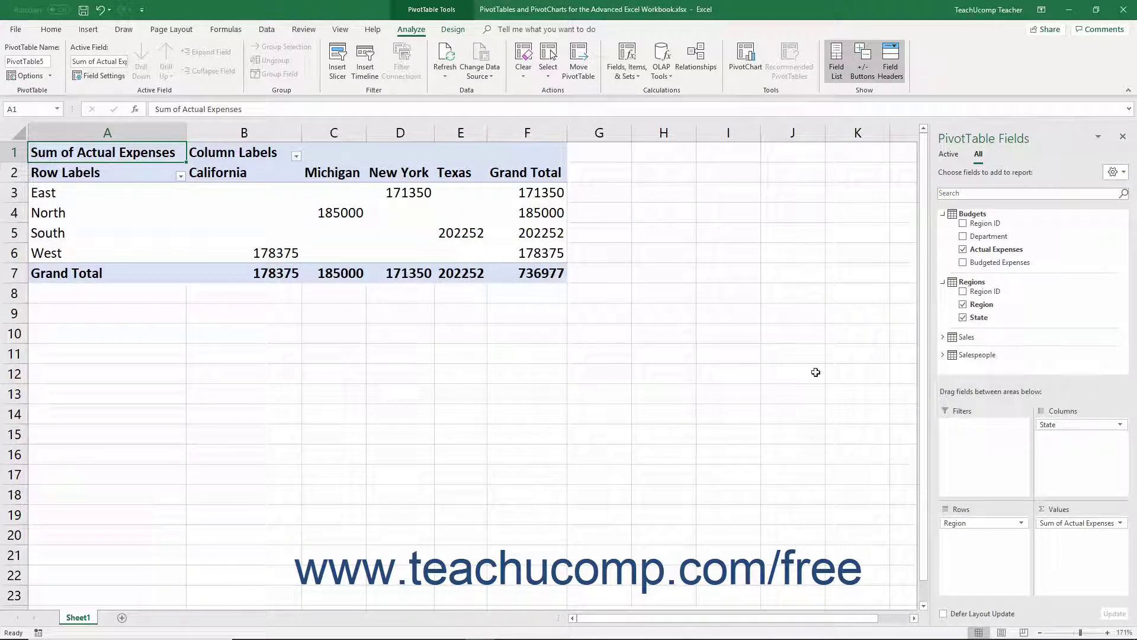